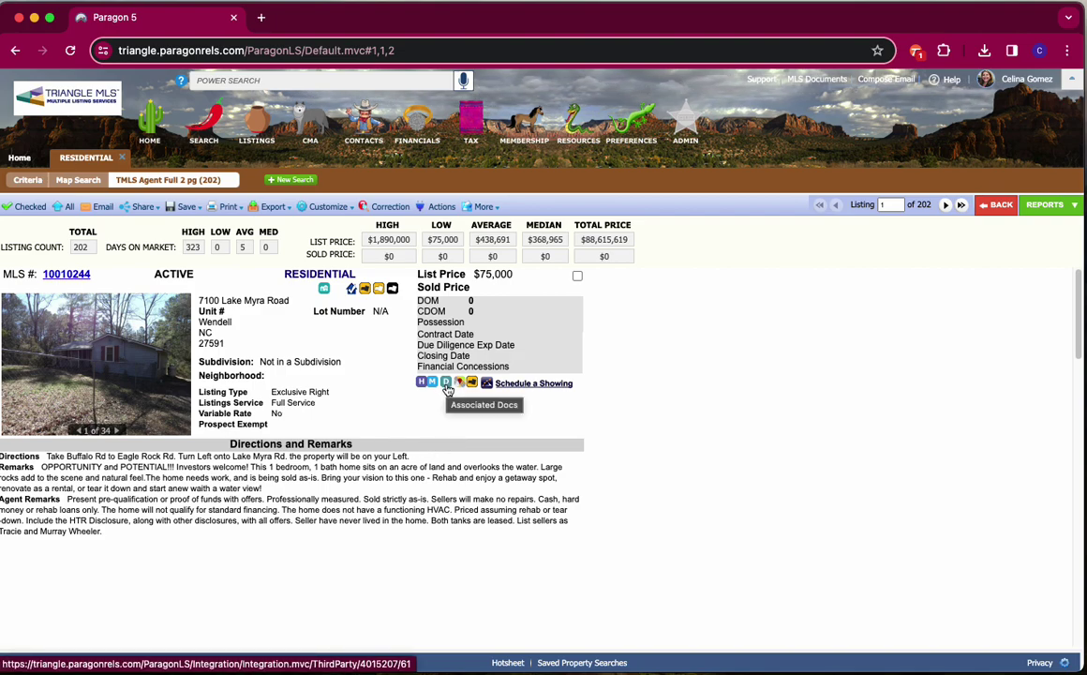
left_click(447, 386)
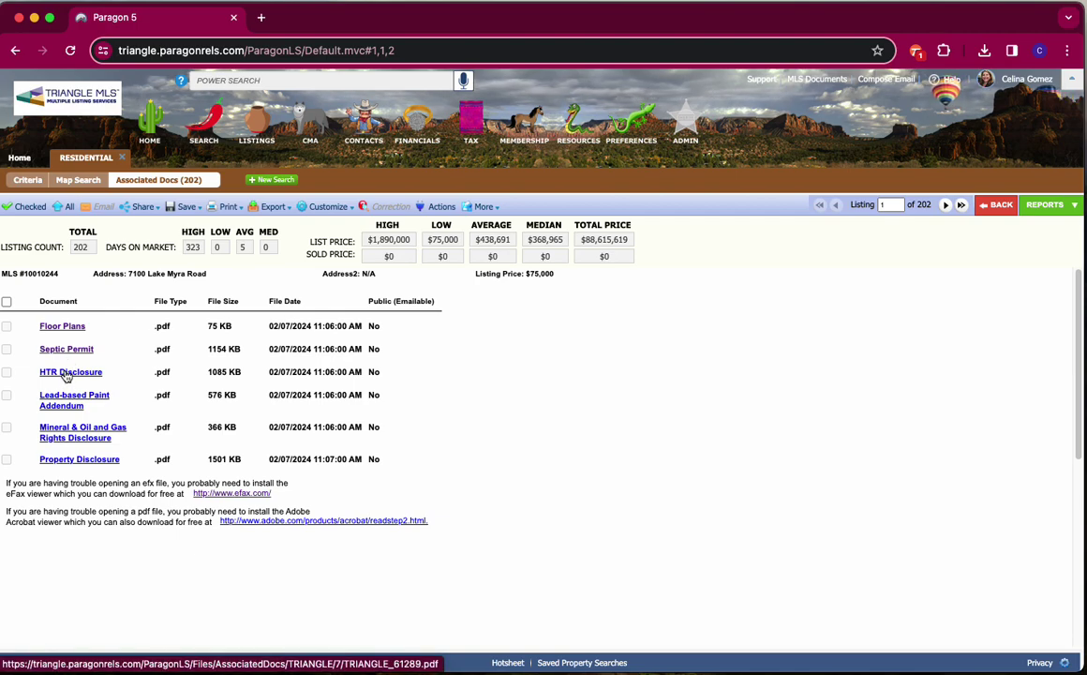
Step: Open the HTR Disclosure PDF from the Associated Docs list in a new tab
left_click(68, 374)
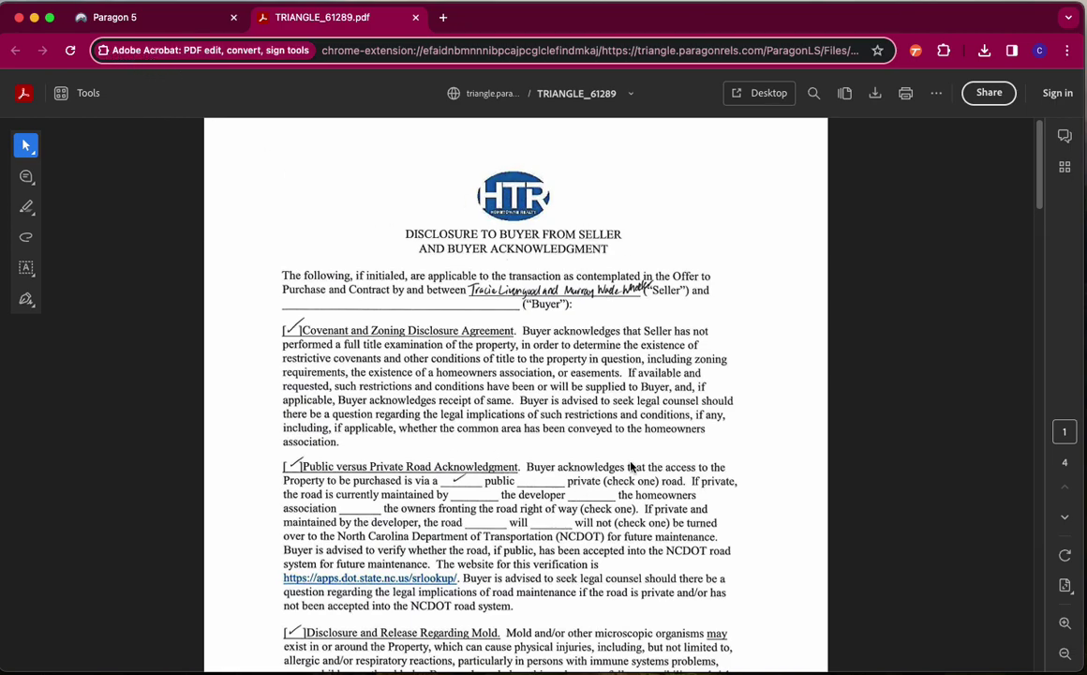
Step: Download the disclosure PDF as TRIANGLE_61289 into the Test Downloads folder
left_click(877, 98)
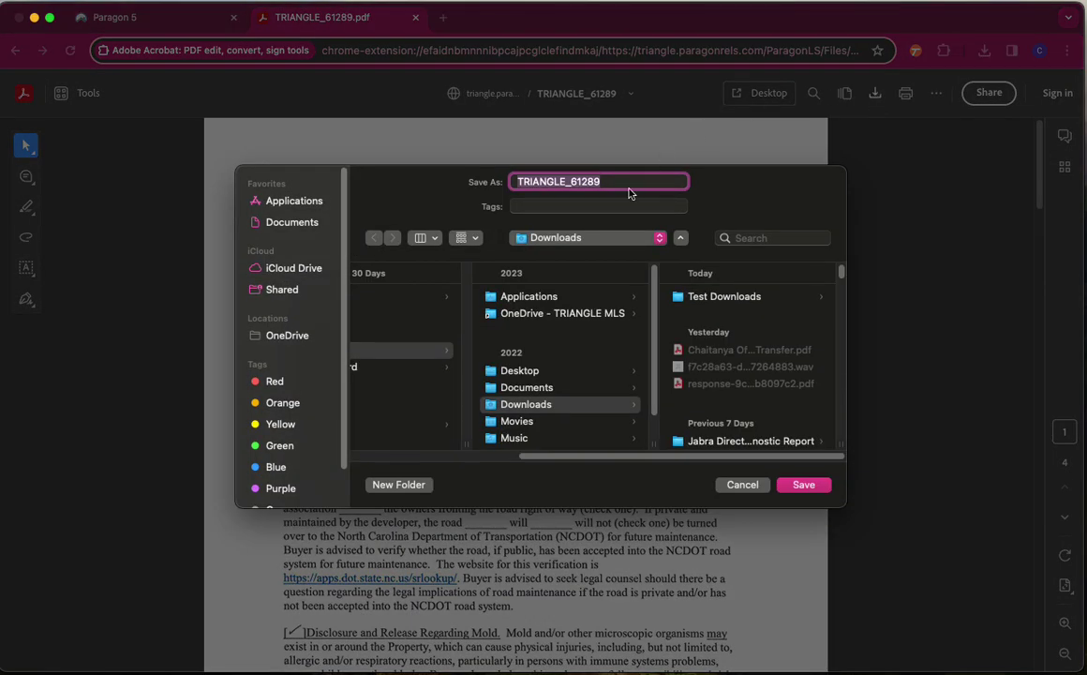
left_click(701, 296)
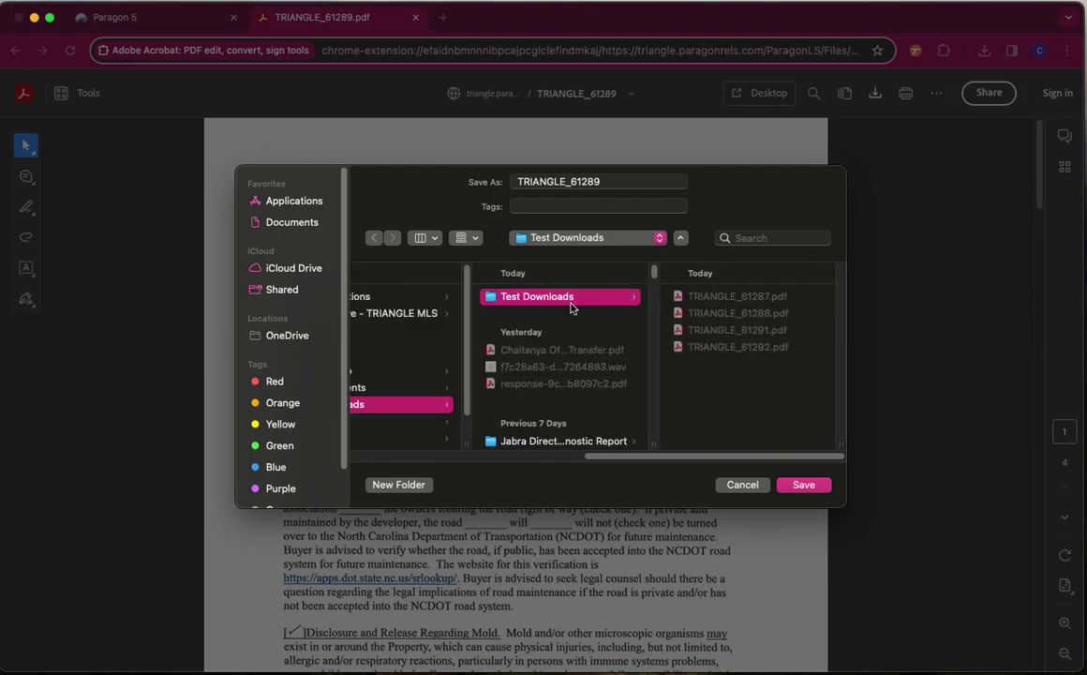
double_click(611, 183)
left_click(641, 184)
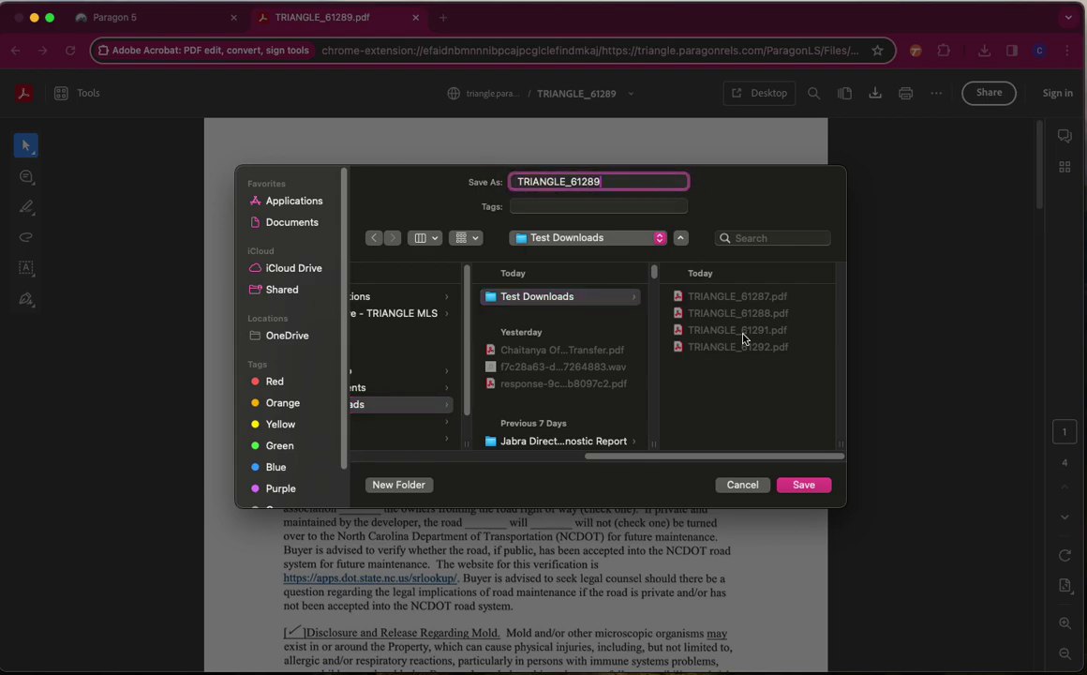
left_click(803, 484)
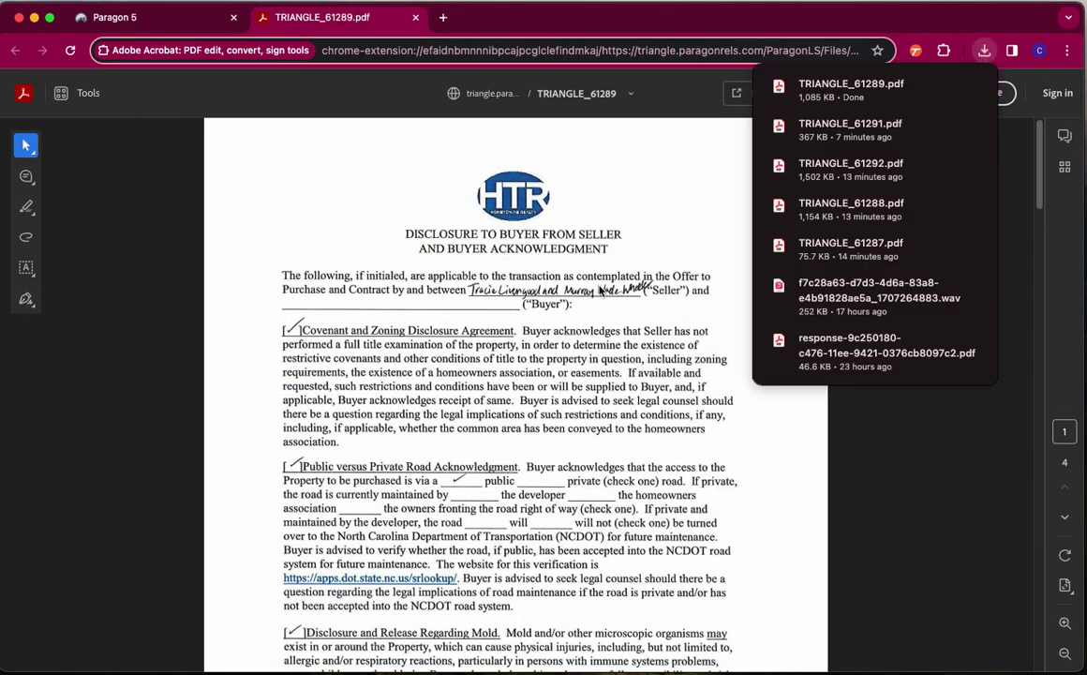
left_click(671, 162)
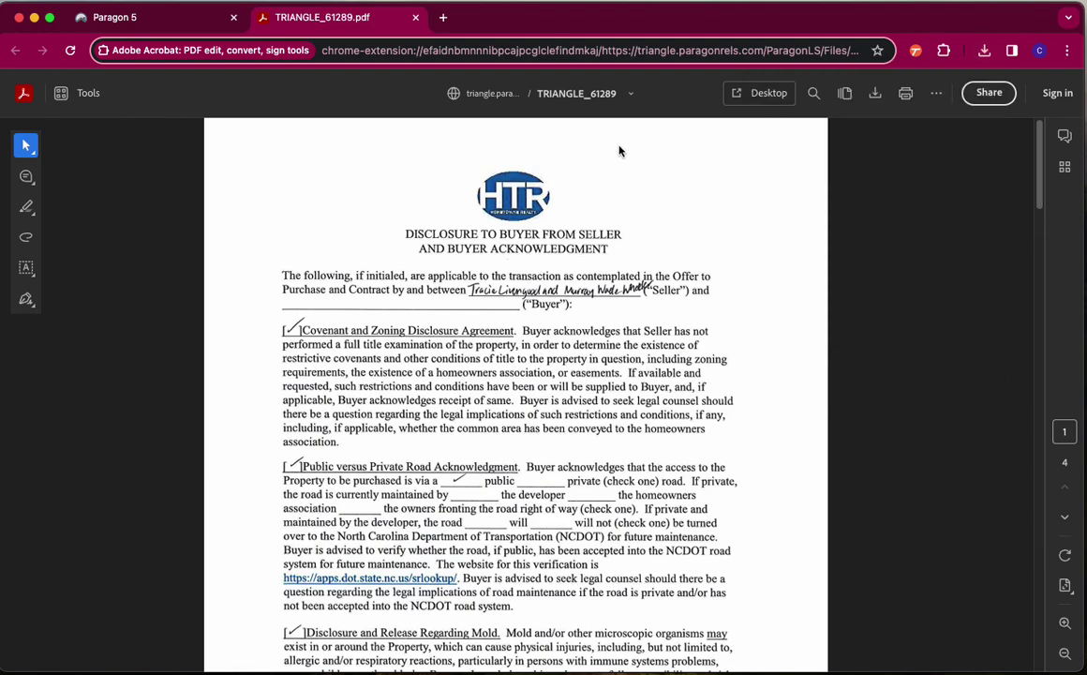
Step: Close the PDF, go back to the listing, and compose an email with subject 'Link to Listings'
left_click(416, 18)
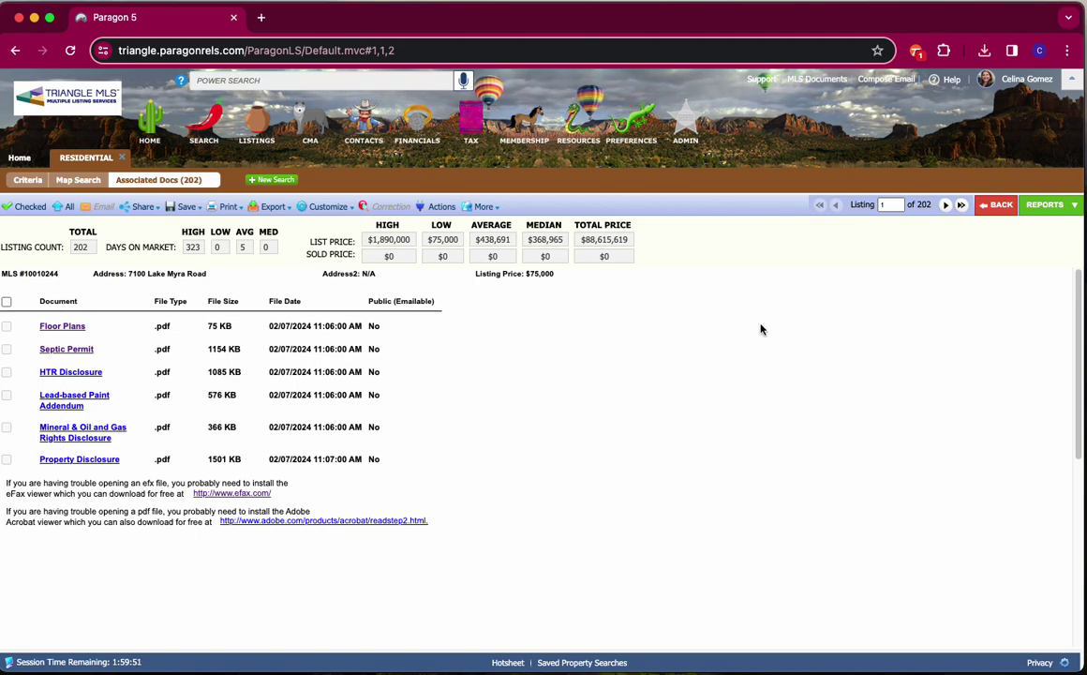
left_click(995, 207)
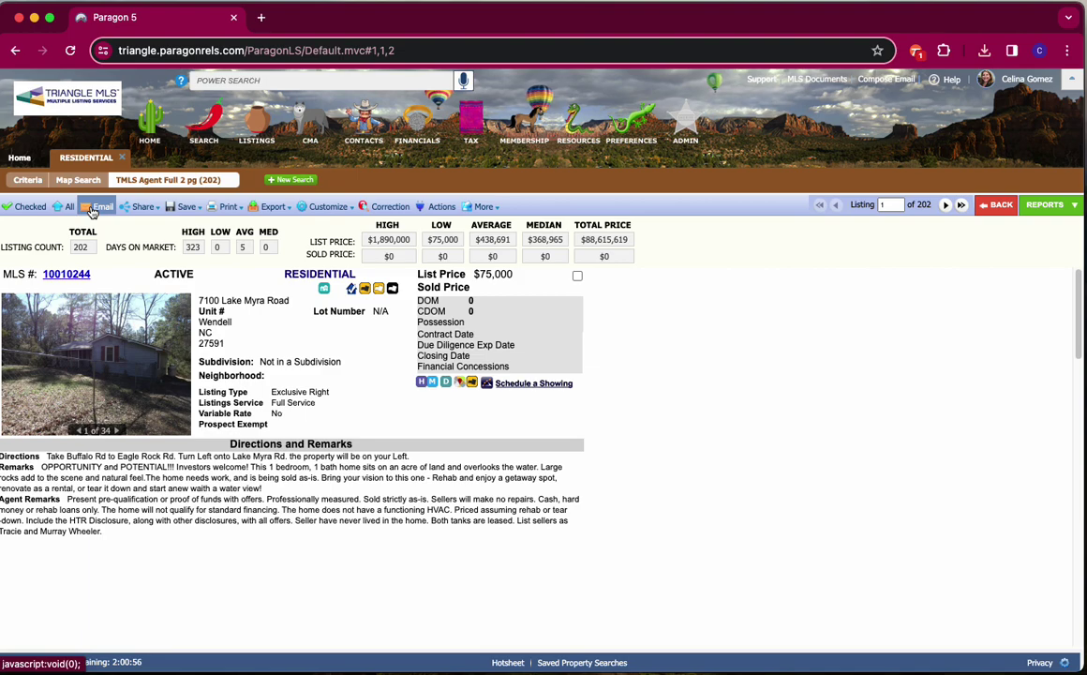
left_click(92, 210)
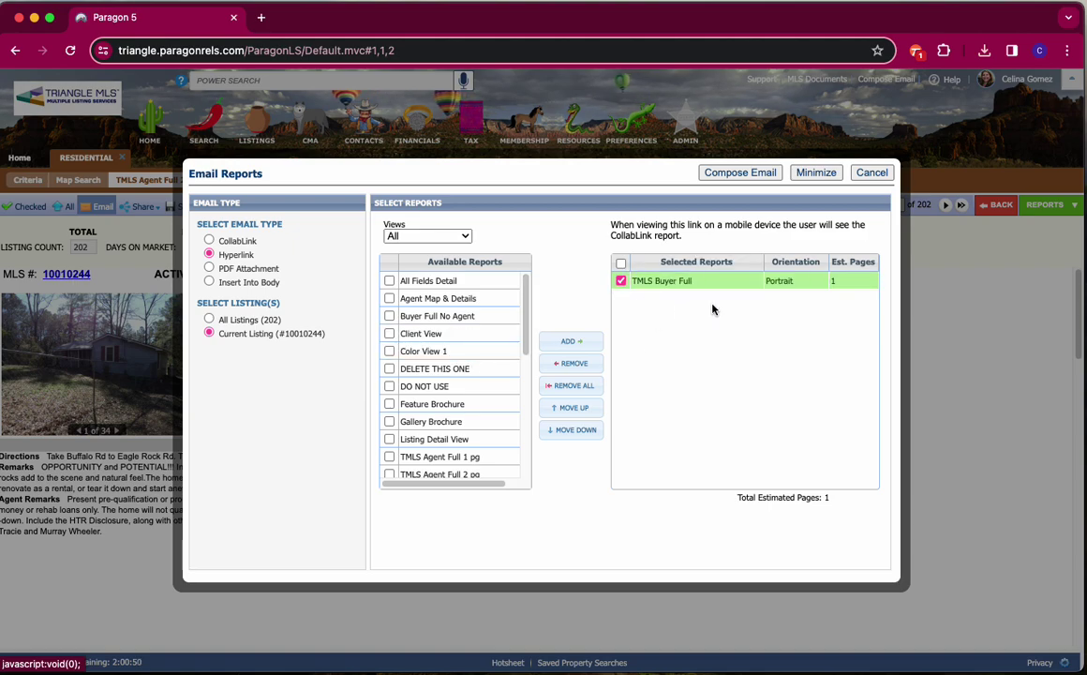
left_click(749, 175)
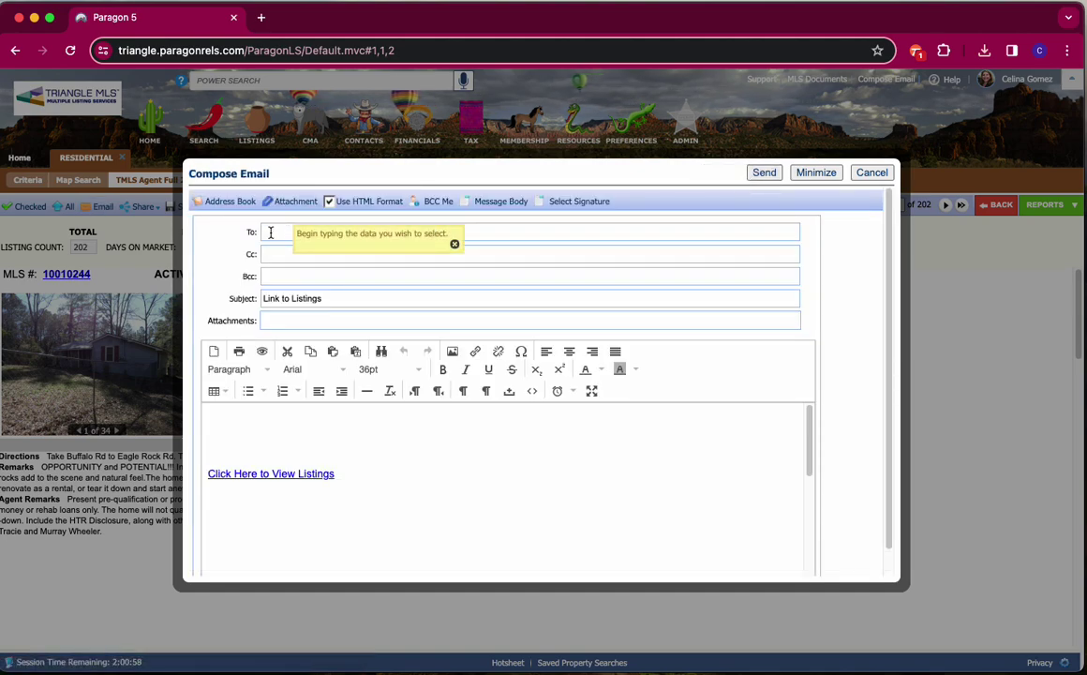
Step: Address the email to the client's e-mail from autocomplete and bring up Add Attachment(s)
type("Ce")
key("BackSpace")
key("BackSpace")
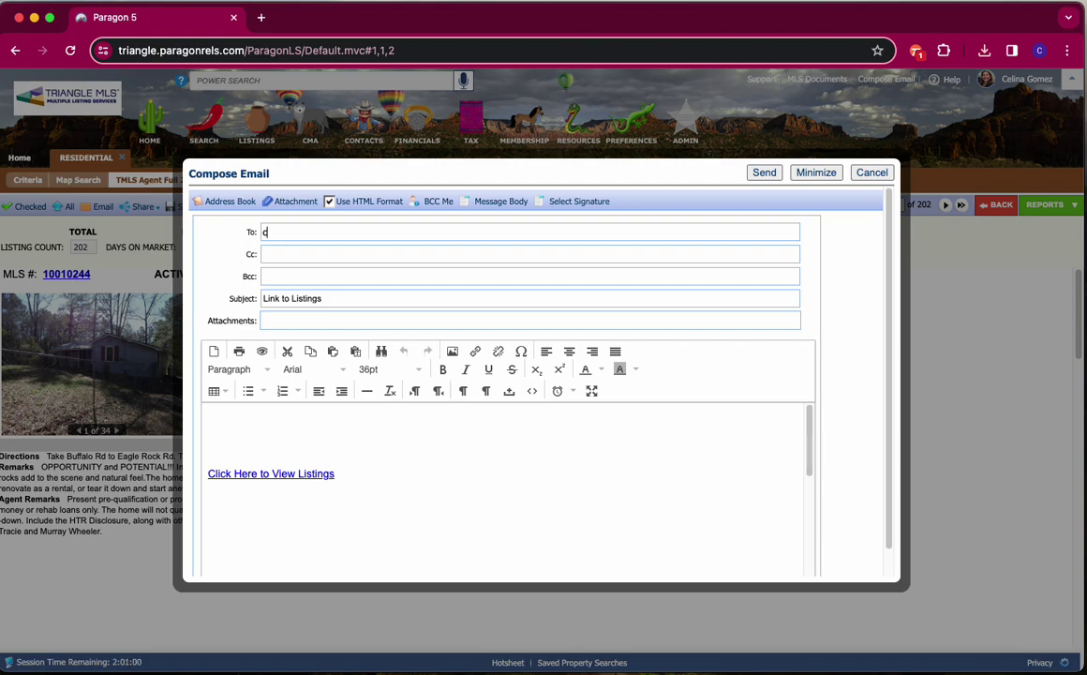
type("celinag")
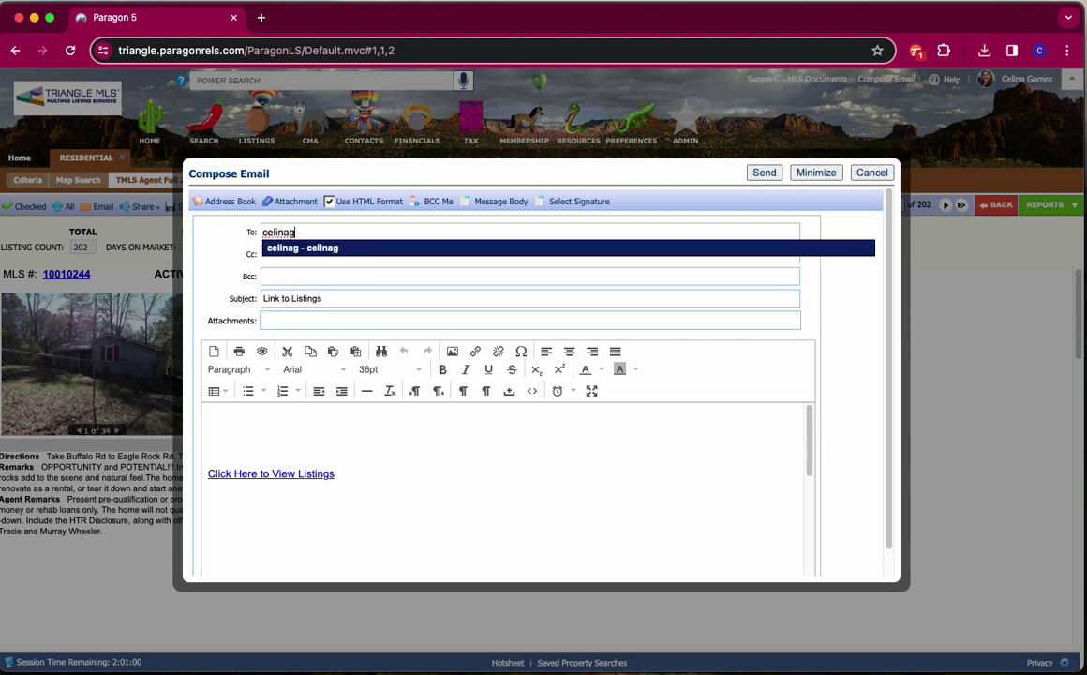
left_click(279, 237)
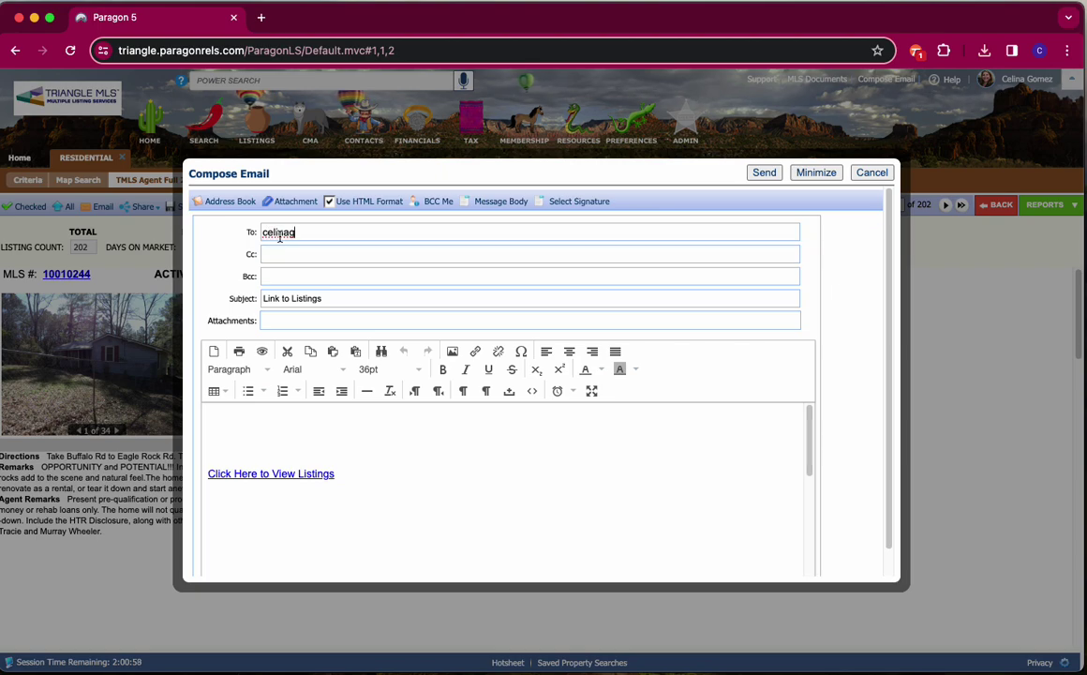
type("@")
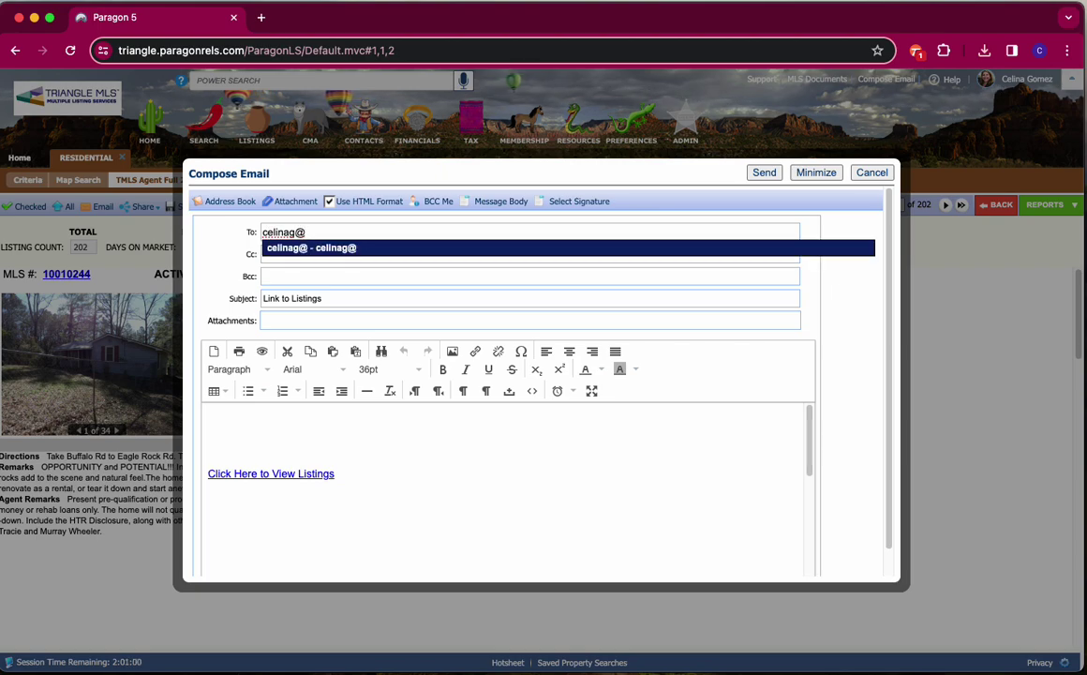
key("BackSpace")
key("BackSpace")
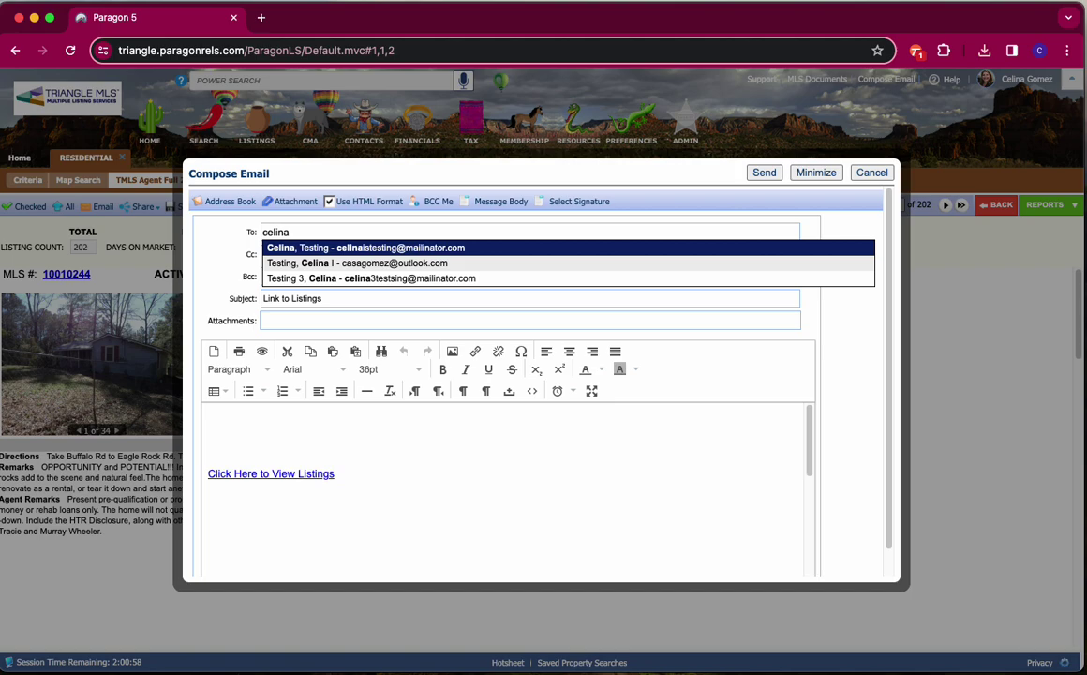
left_click(319, 247)
left_click(282, 203)
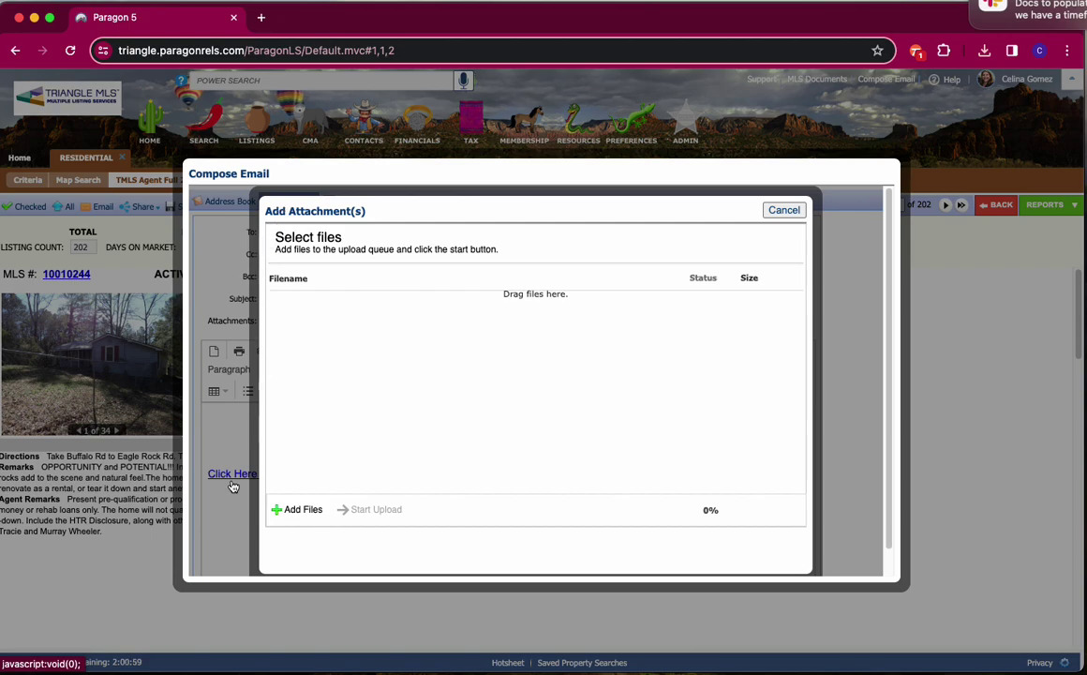
Step: Queue TRIANGLE_61287, 61288, 61289, 61291 and 61292 PDFs from Test Downloads for upload
left_click(296, 512)
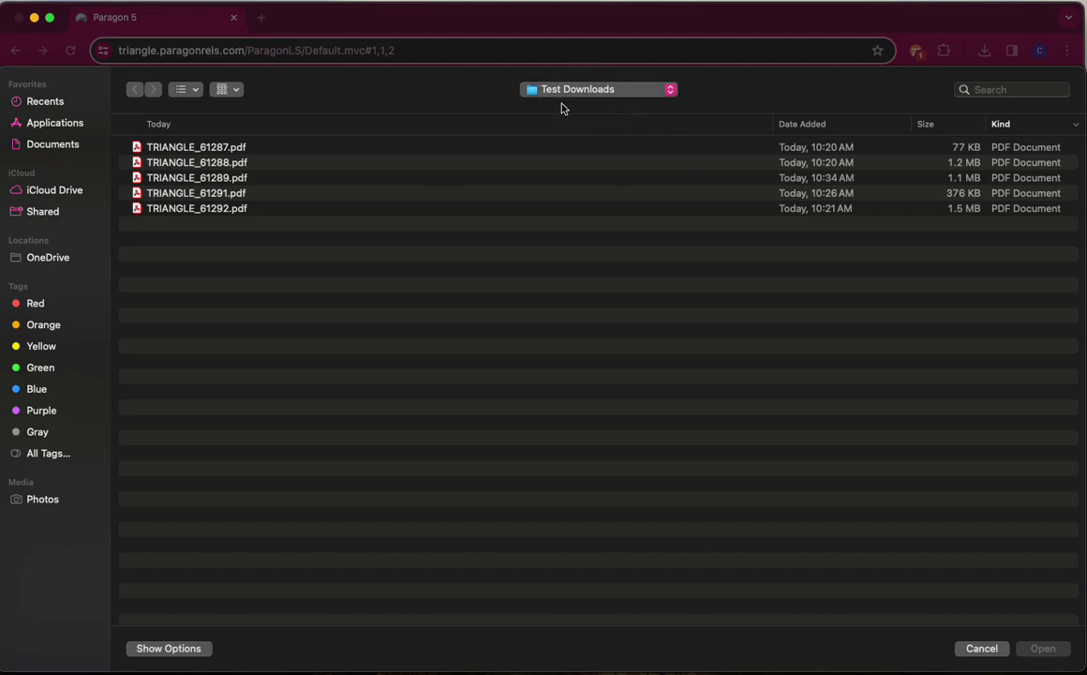
left_click(229, 150)
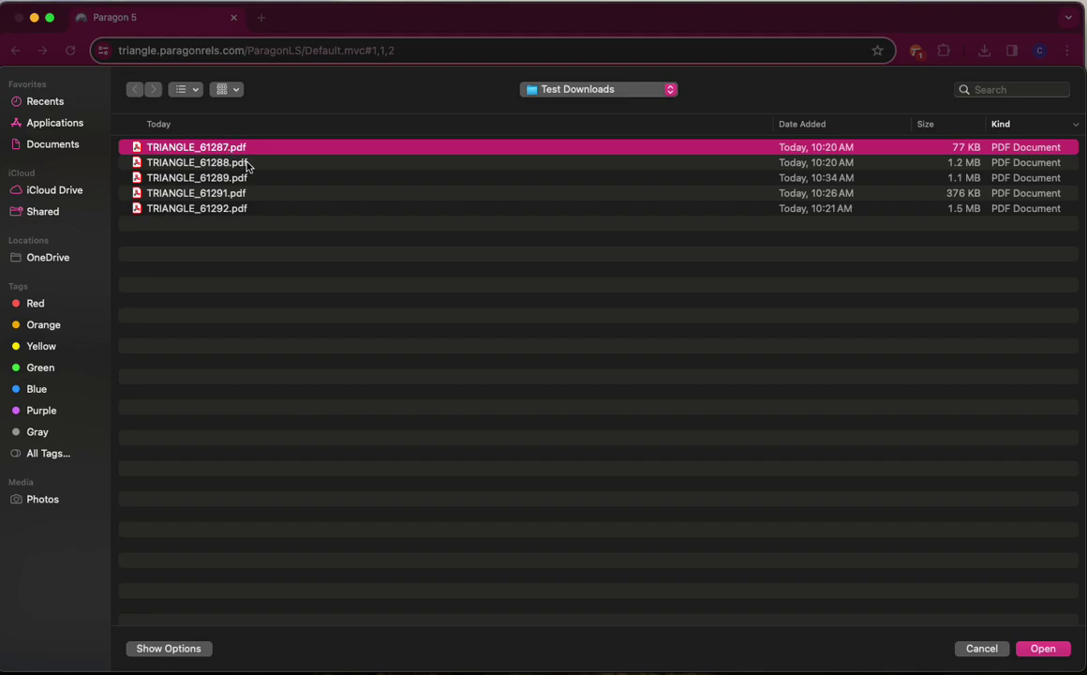
left_click(248, 165, "shift")
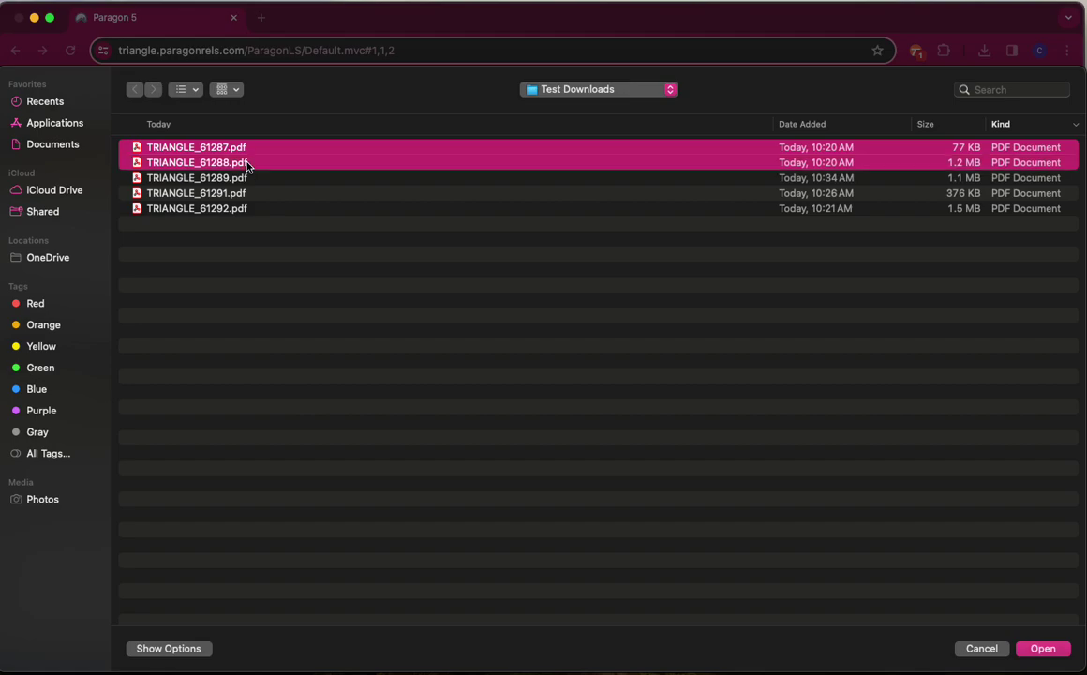
left_click(246, 179, "shift")
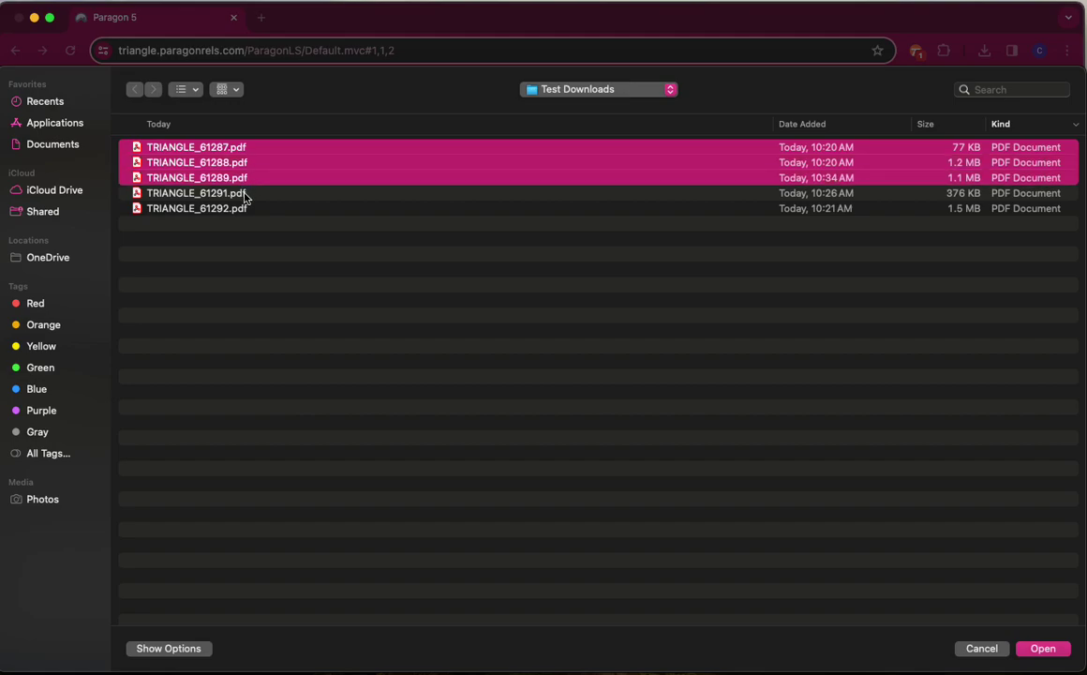
left_click(245, 194, "shift")
left_click(246, 212, "shift")
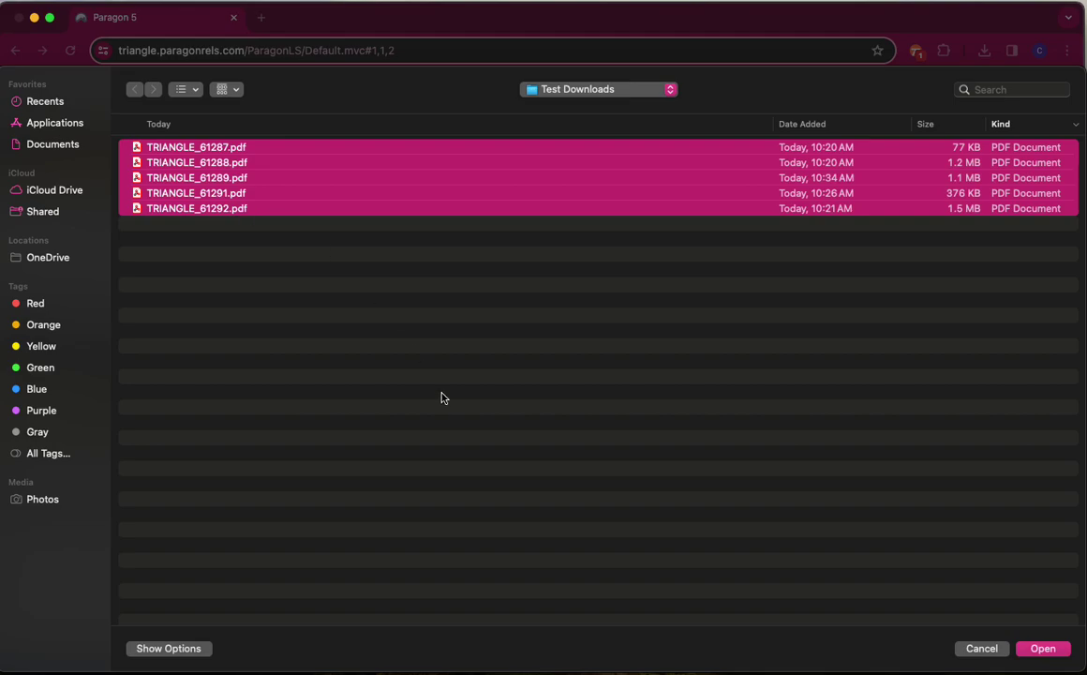
left_click(1043, 651)
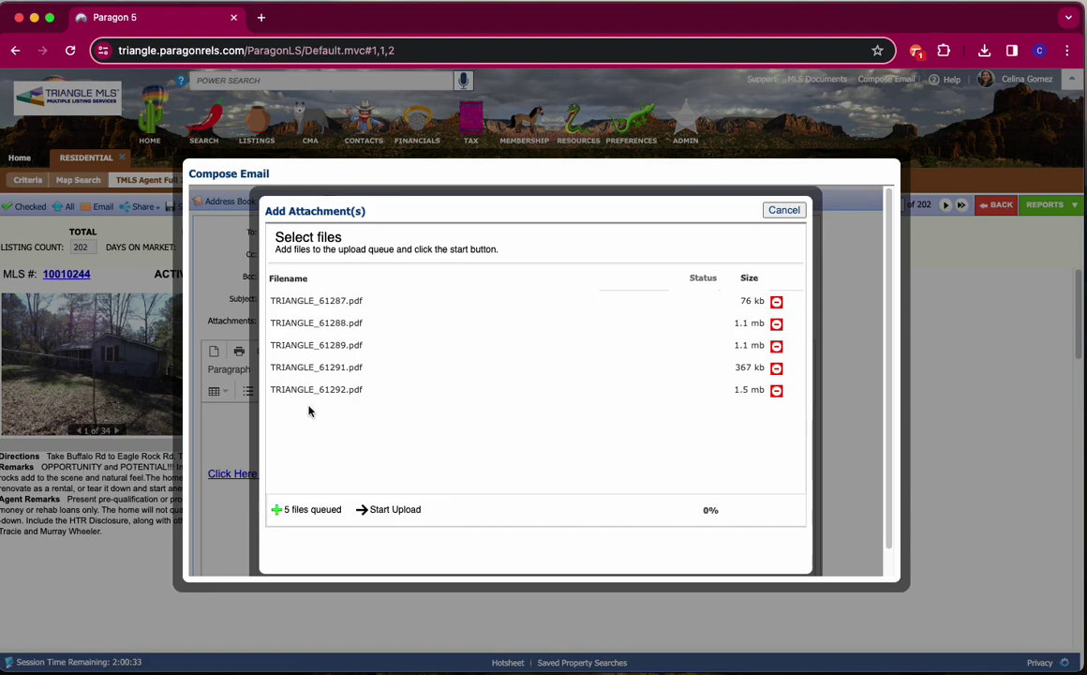
Step: Upload the five queued TRIANGLE PDFs as email attachments and place the cursor in the body
left_click(399, 517)
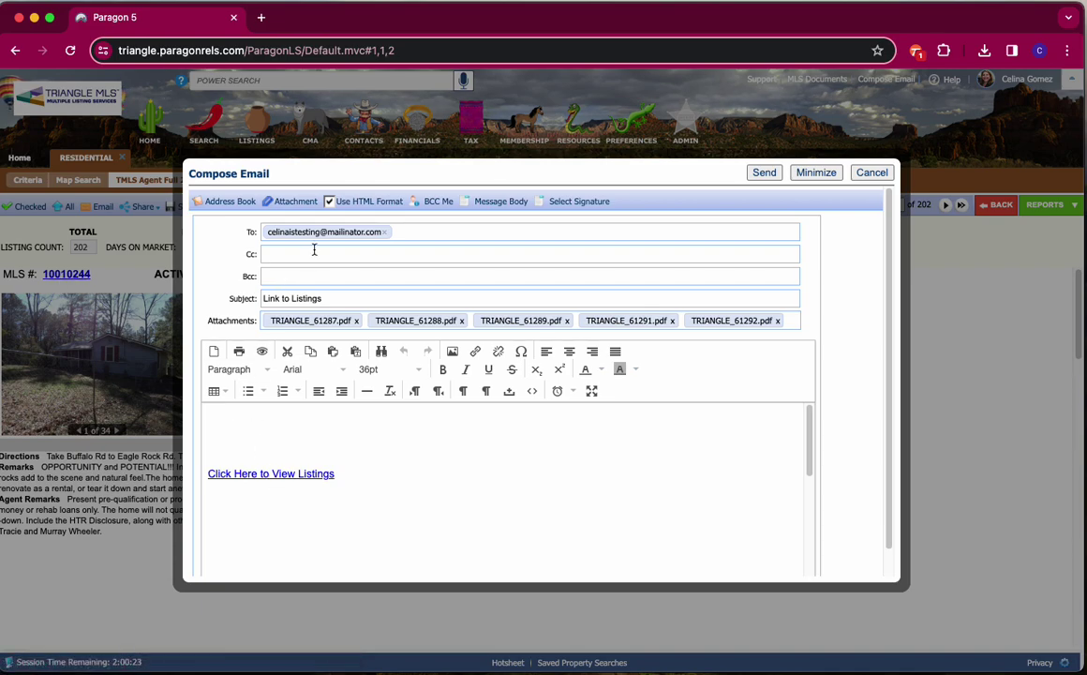
left_click(284, 201)
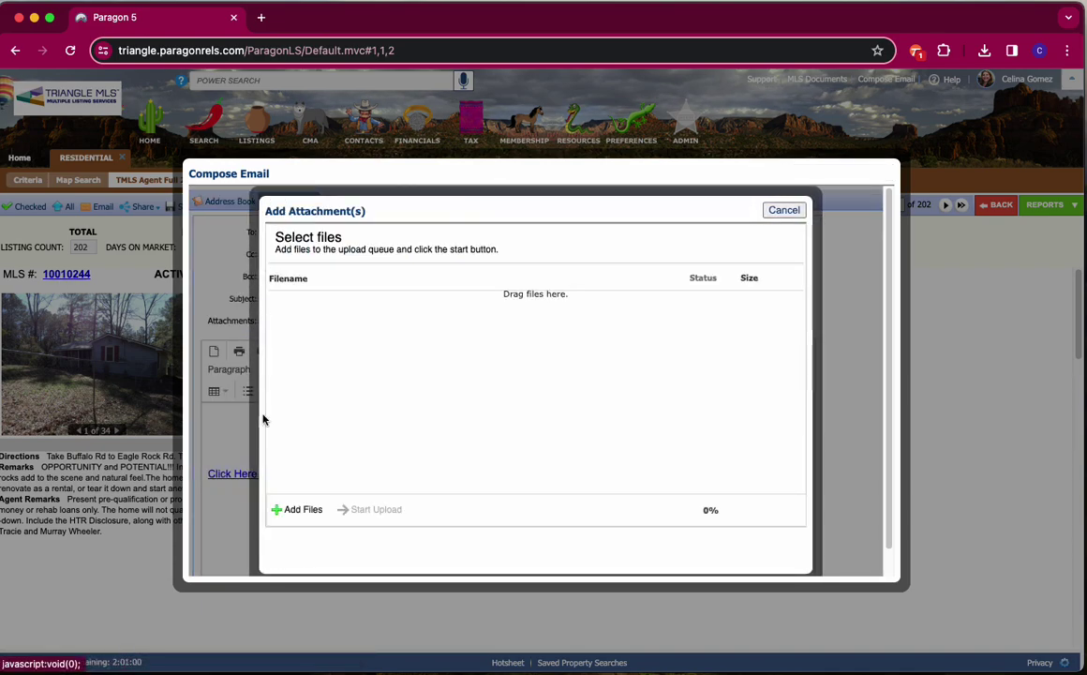
left_click(776, 211)
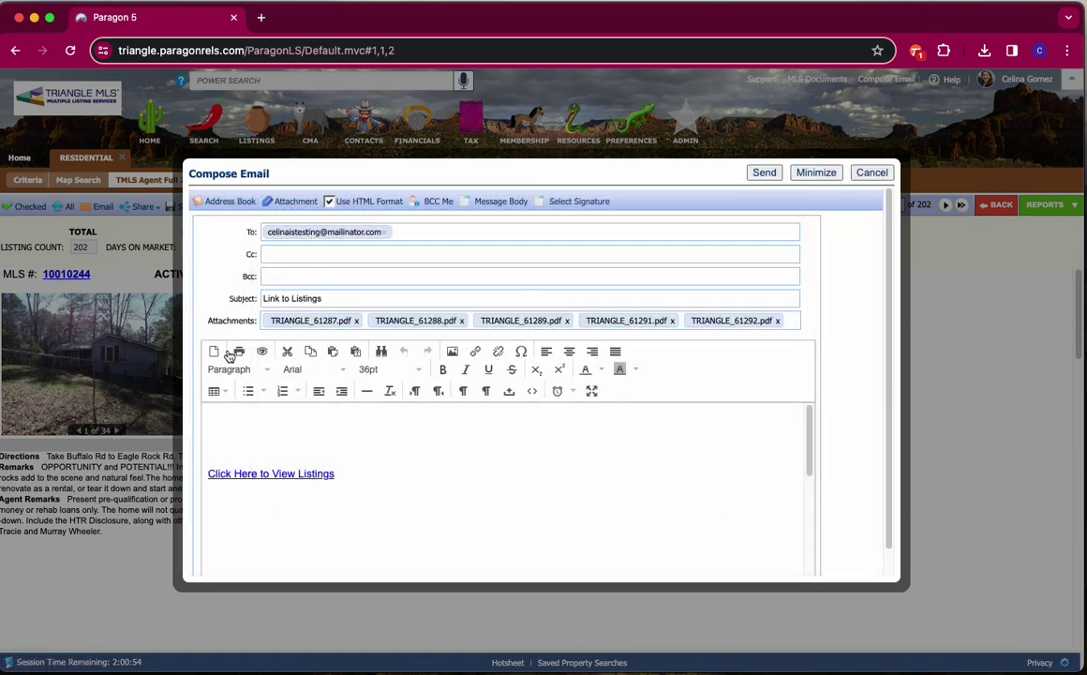
left_click(223, 422)
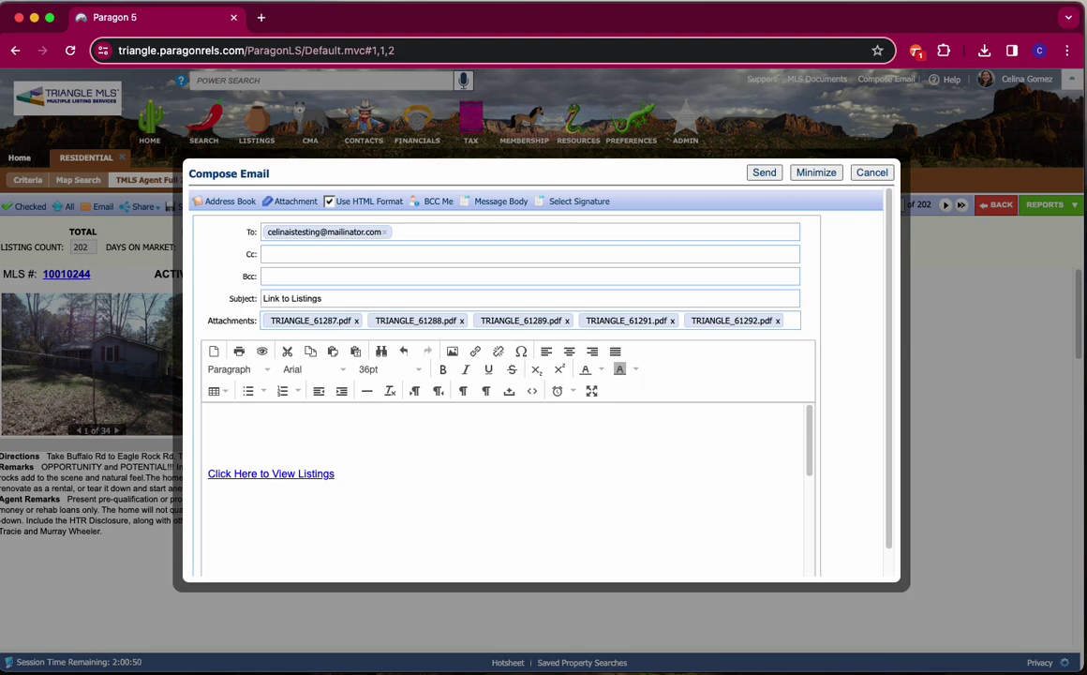
Step: Type the greeting 'Hi...' at the start of the message body
type("Hi...")
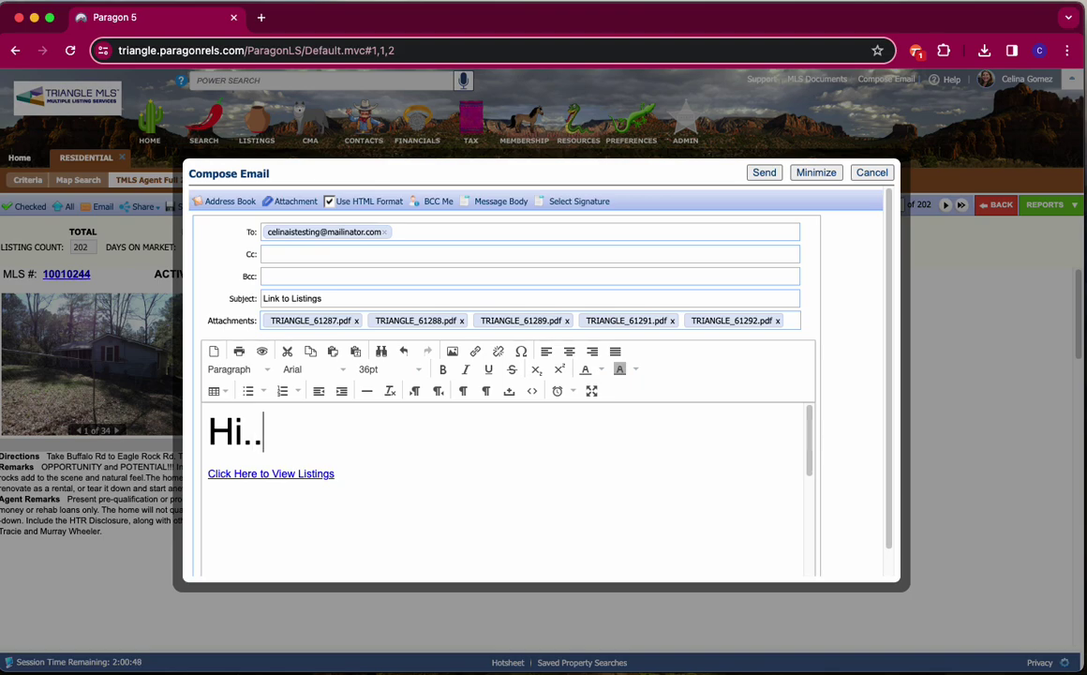